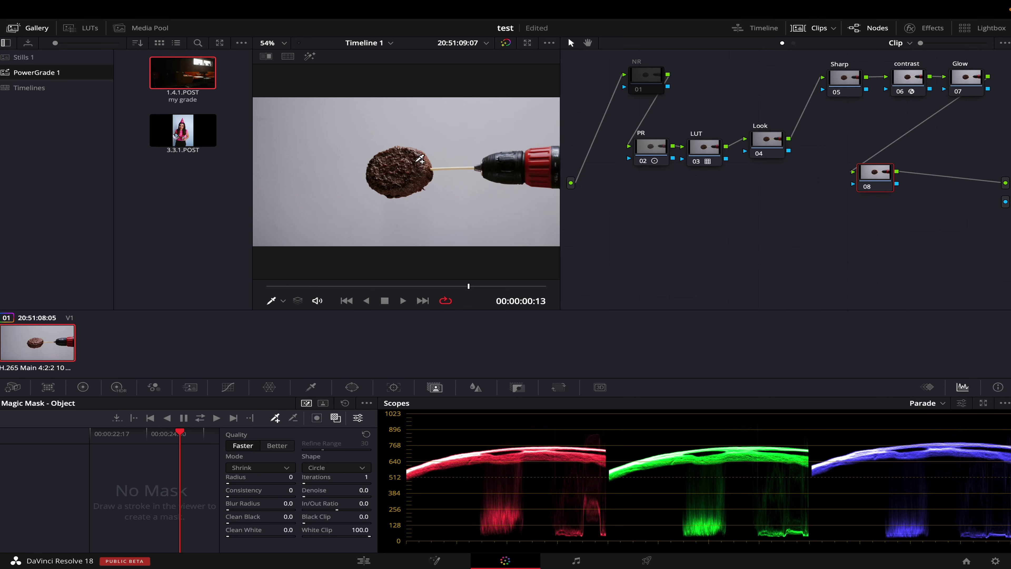
# - Mask the meatball minus the drill stick, track it forward, and add an alpha output
pyautogui.moveTo(407, 153)
pyautogui.mouseDown()
pyautogui.moveTo(387, 167)
pyautogui.moveTo(415, 162)
pyautogui.mouseUp()
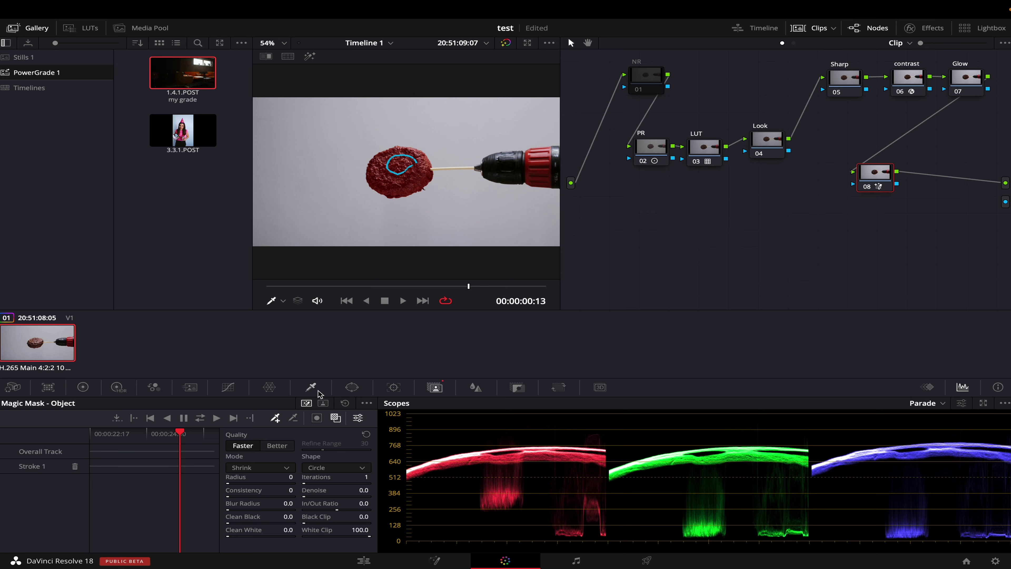
pyautogui.click(292, 418)
pyautogui.moveTo(436, 168); pyautogui.dragTo(469, 168)
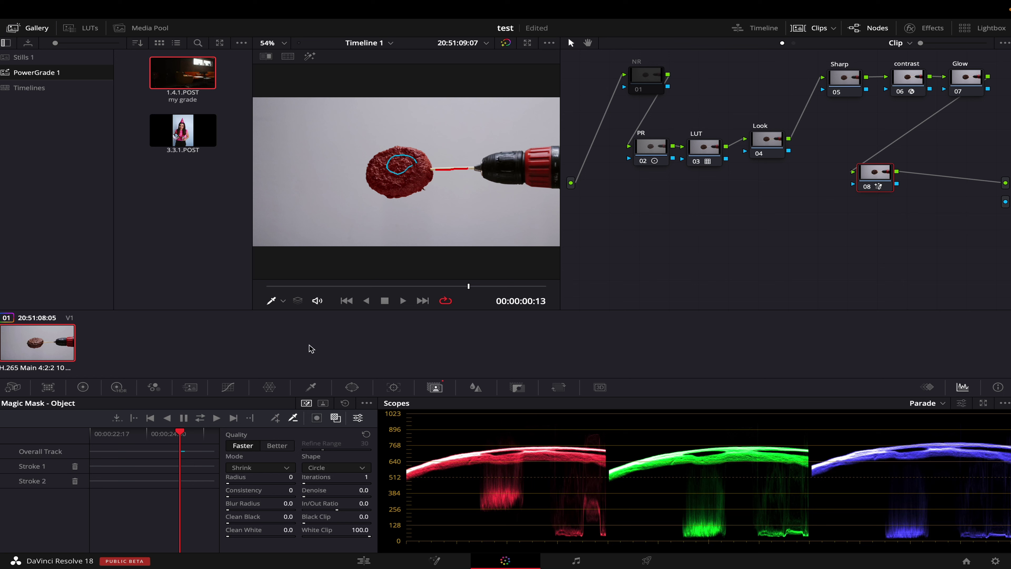
pyautogui.hotkey('ctrl', 't')
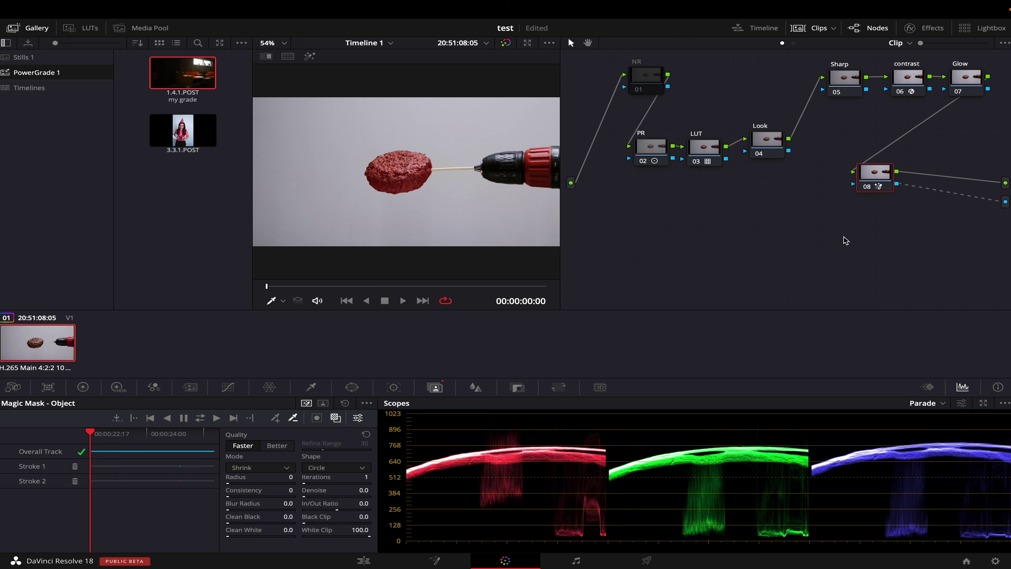
pyautogui.rightClick(845, 241)
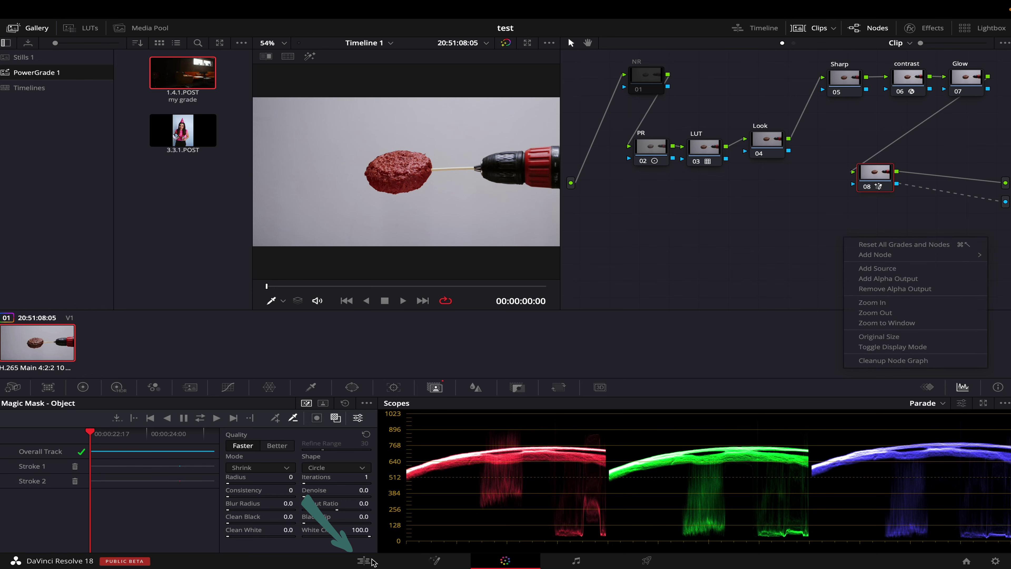
# - On the Edit page, test shifting the compound clip's Position X, then return to Color
pyautogui.click(363, 560)
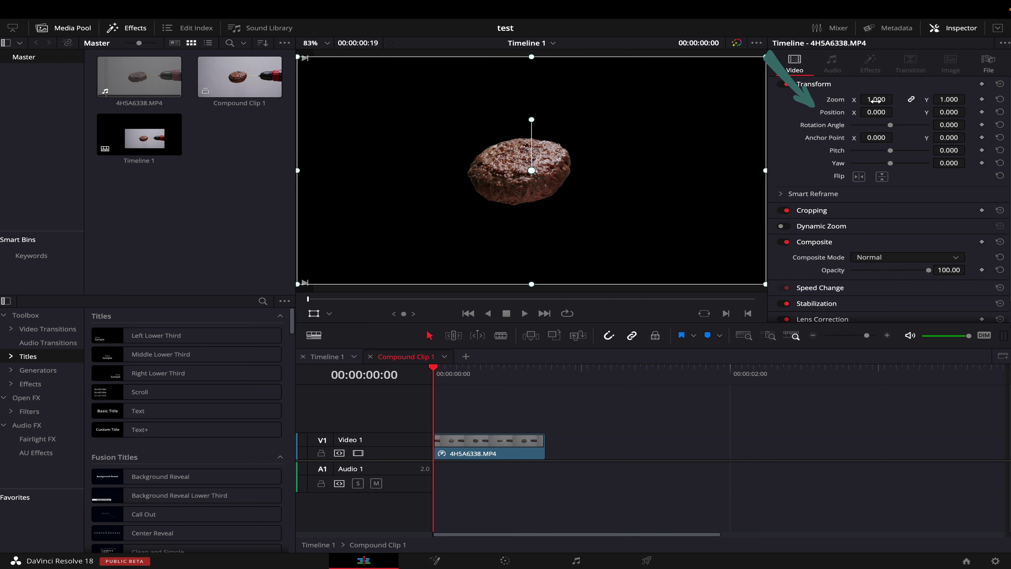
pyautogui.moveTo(873, 110); pyautogui.dragTo(860, 111)
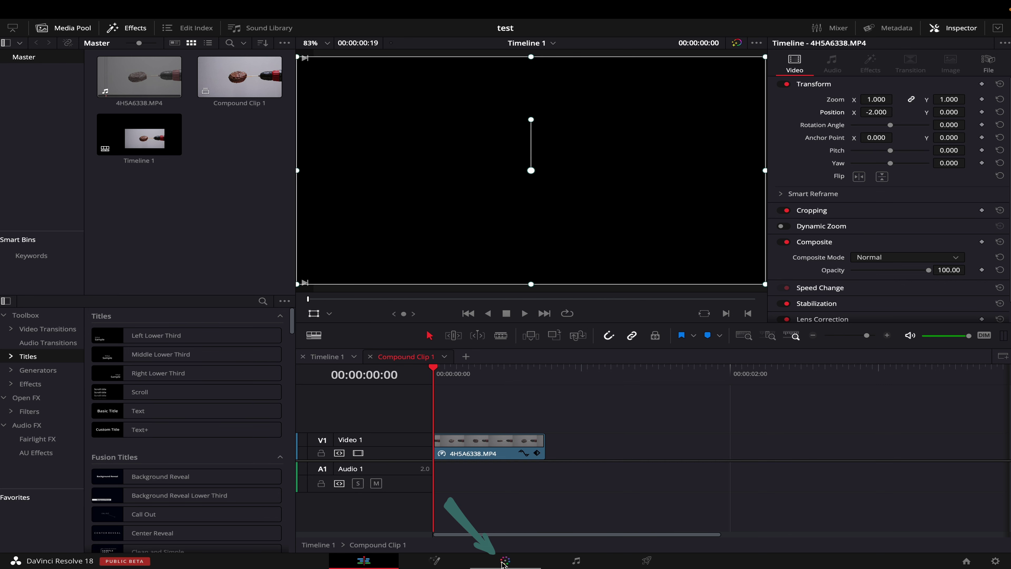
pyautogui.click(505, 560)
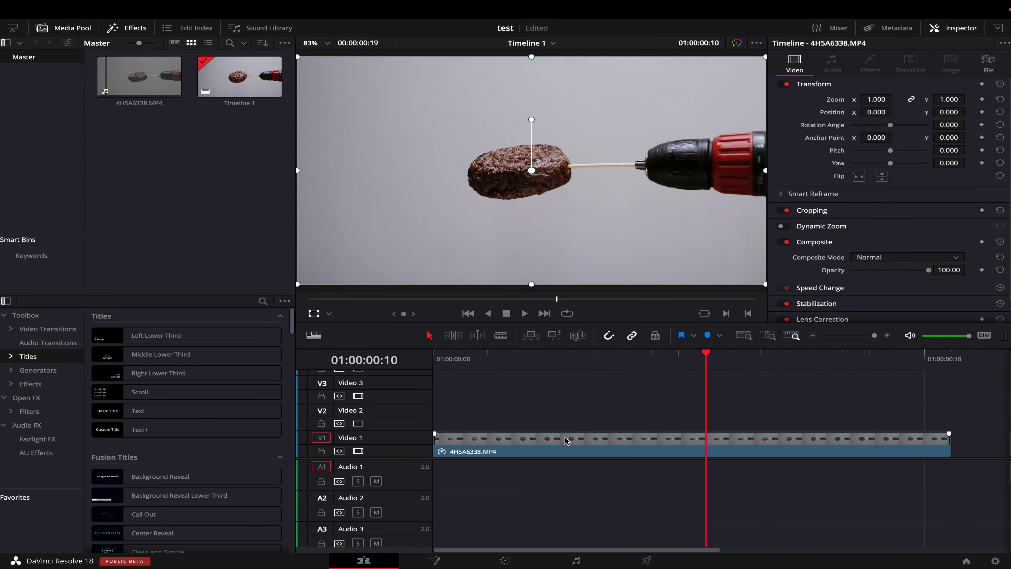
# - Make a compound clip named 'meat ball' from the timeline clip
pyautogui.rightClick(564, 450)
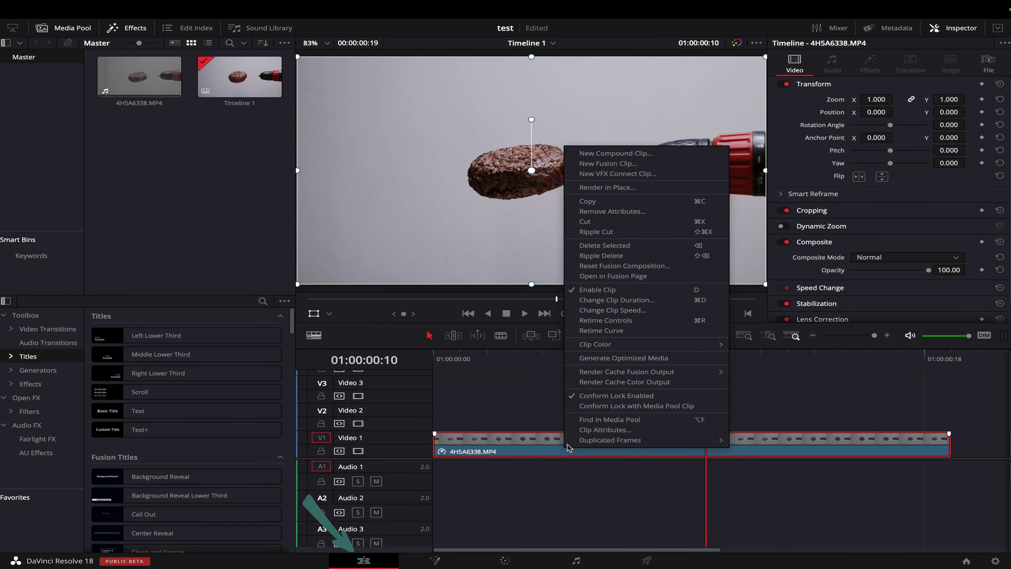
pyautogui.click(625, 155)
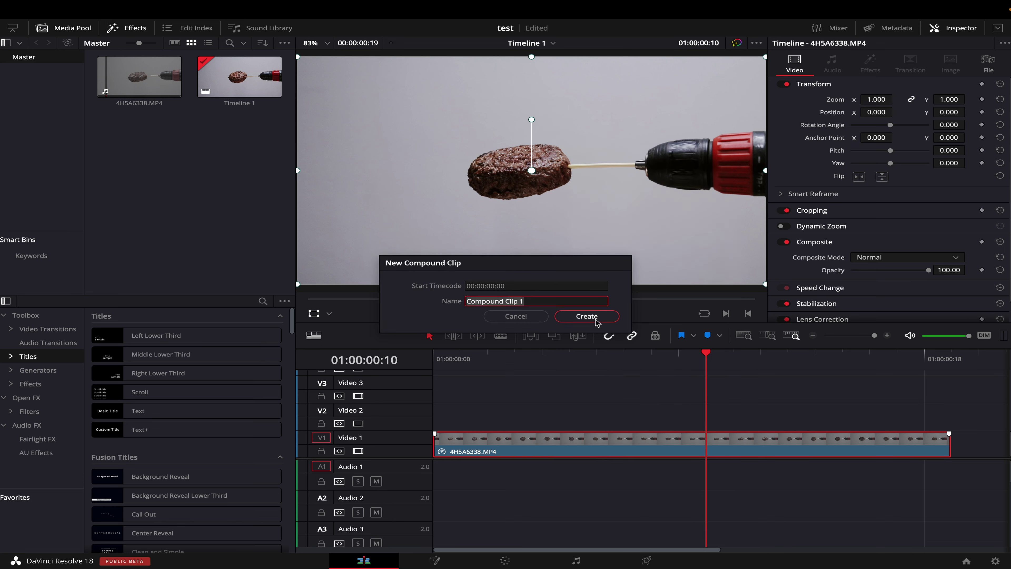
pyautogui.write('meat ball')
pyautogui.click(596, 321)
# - Enable stacked timeline tabs and open the meat ball compound clip in its own timeline
pyautogui.rightClick(553, 443)
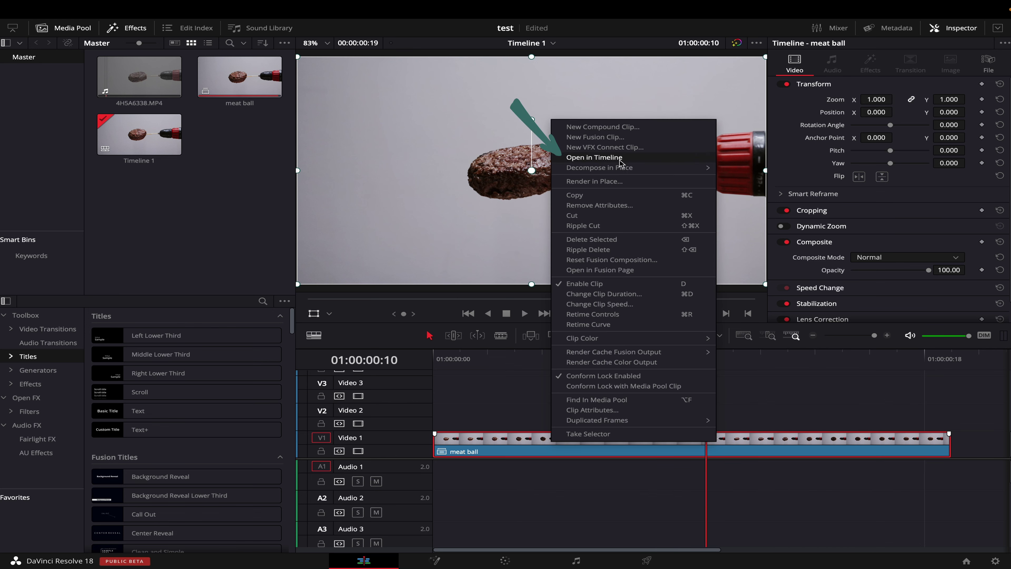
pyautogui.click(315, 338)
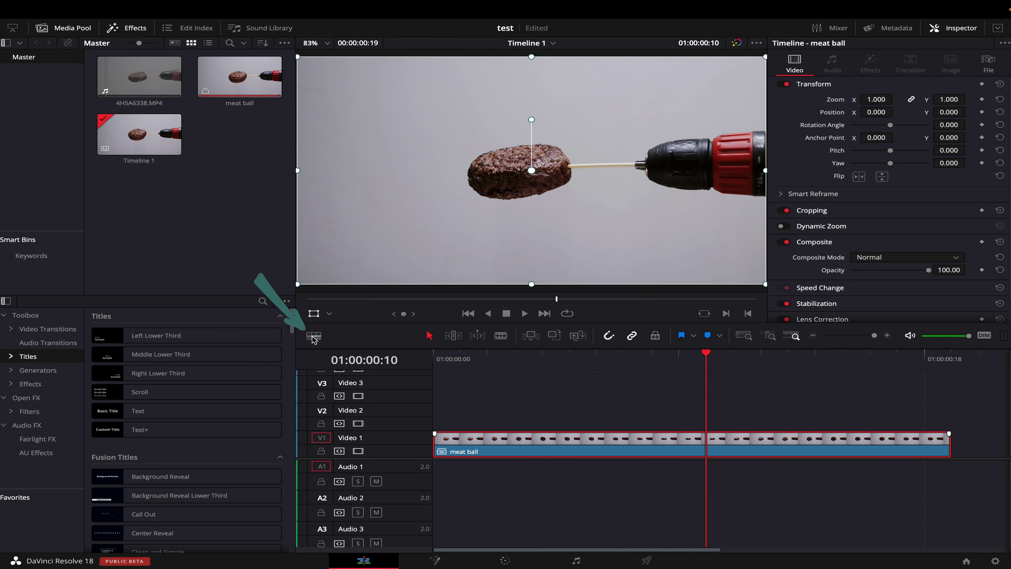
pyautogui.click(314, 337)
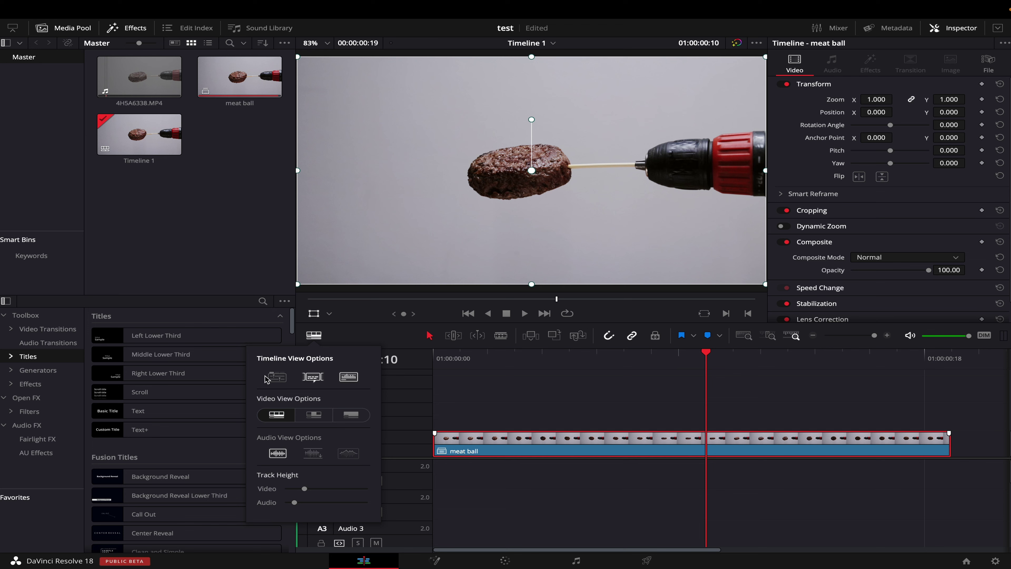
pyautogui.click(412, 403)
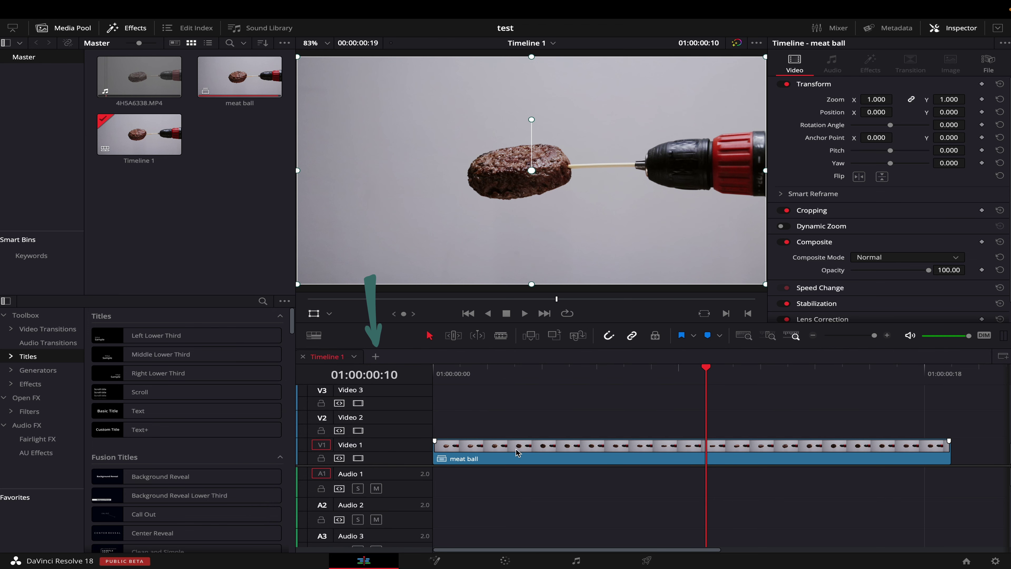
pyautogui.rightClick(554, 454)
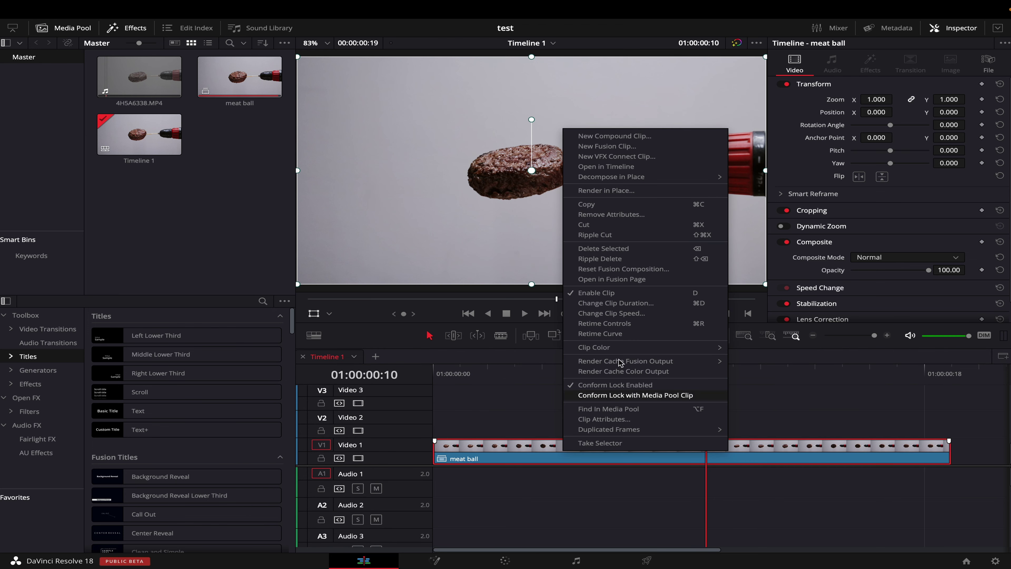
pyautogui.click(637, 166)
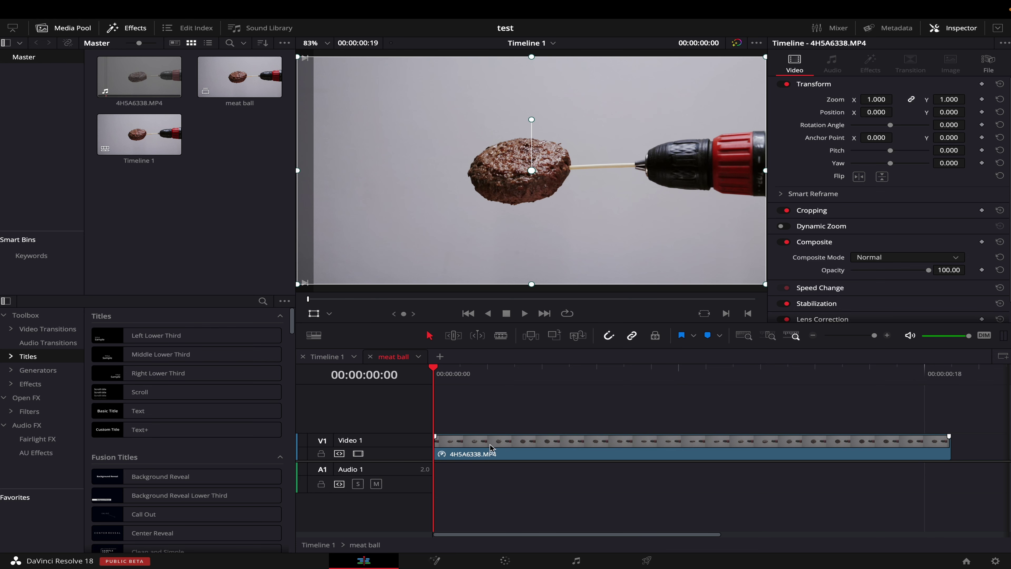
# - On the Color page, Magic Mask the meatball, subtract the drill bit, and track the whole clip
pyautogui.click(505, 560)
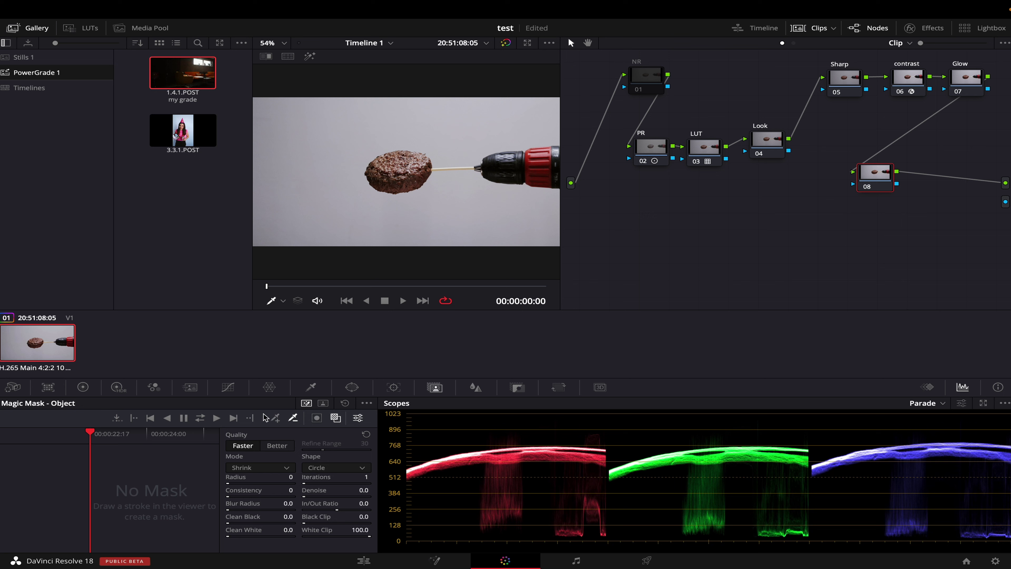
pyautogui.click(275, 418)
pyautogui.moveTo(416, 161); pyautogui.dragTo(417, 172)
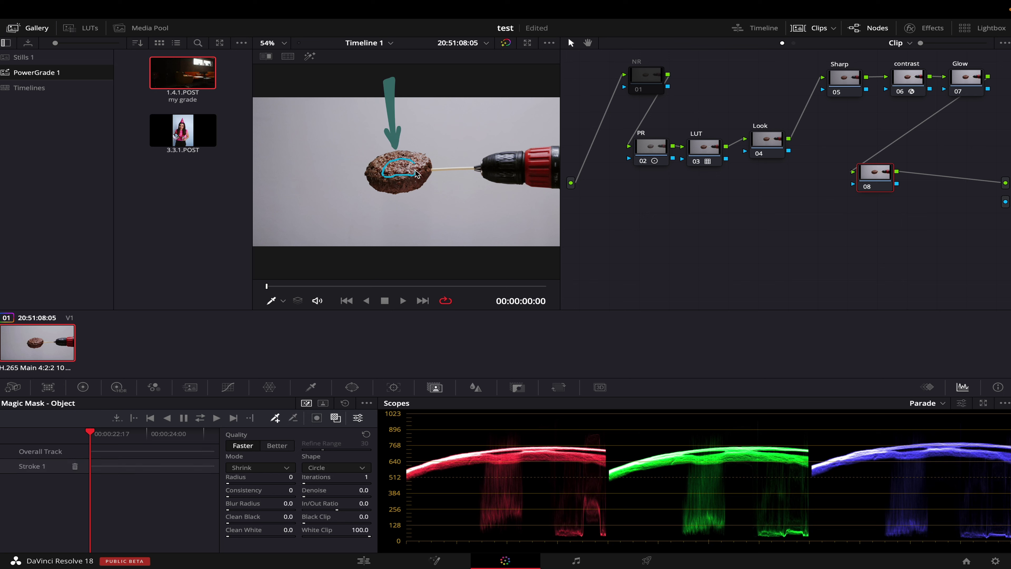
pyautogui.click(294, 418)
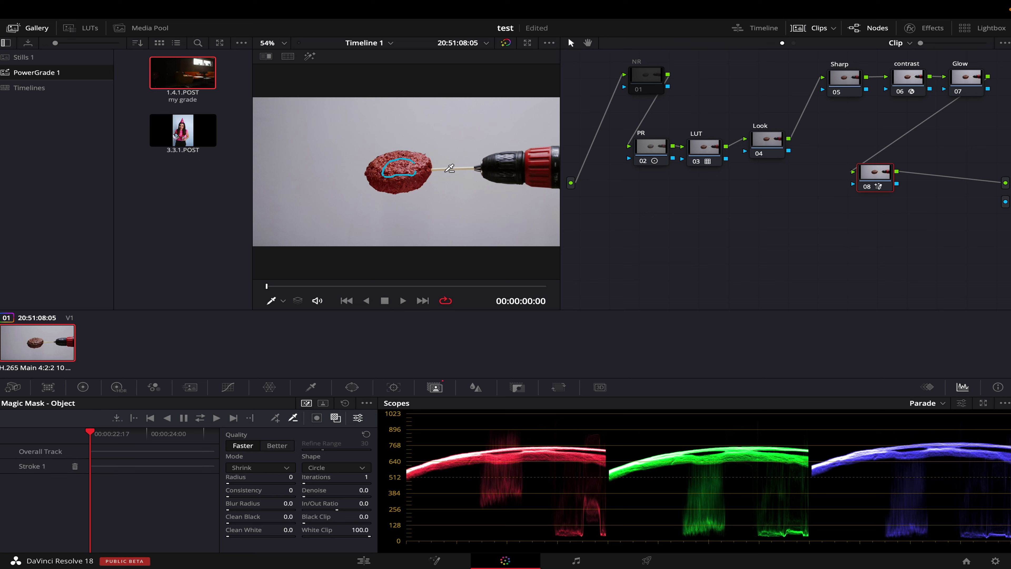
pyautogui.moveTo(435, 170); pyautogui.dragTo(467, 168)
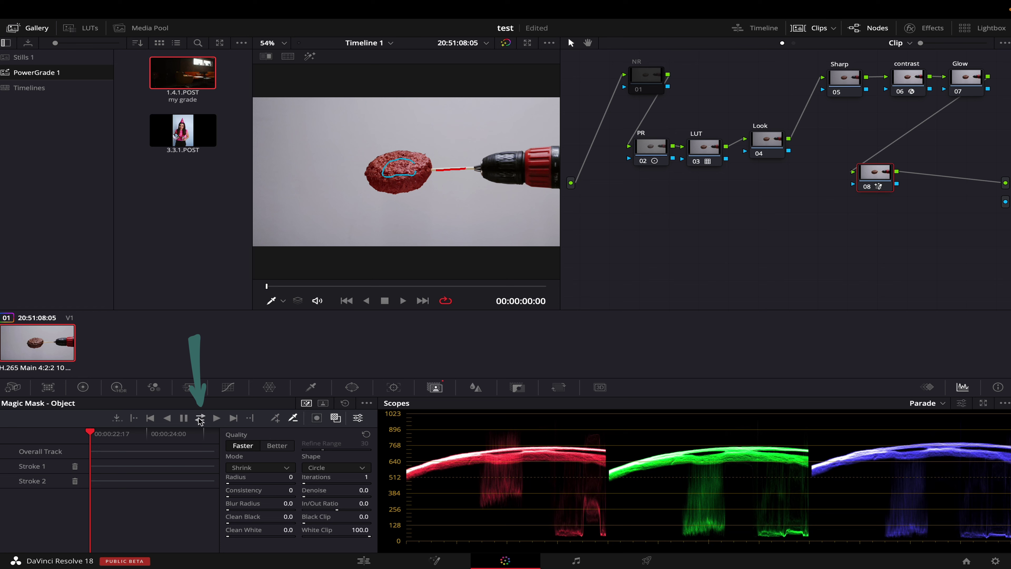
pyautogui.click(200, 419)
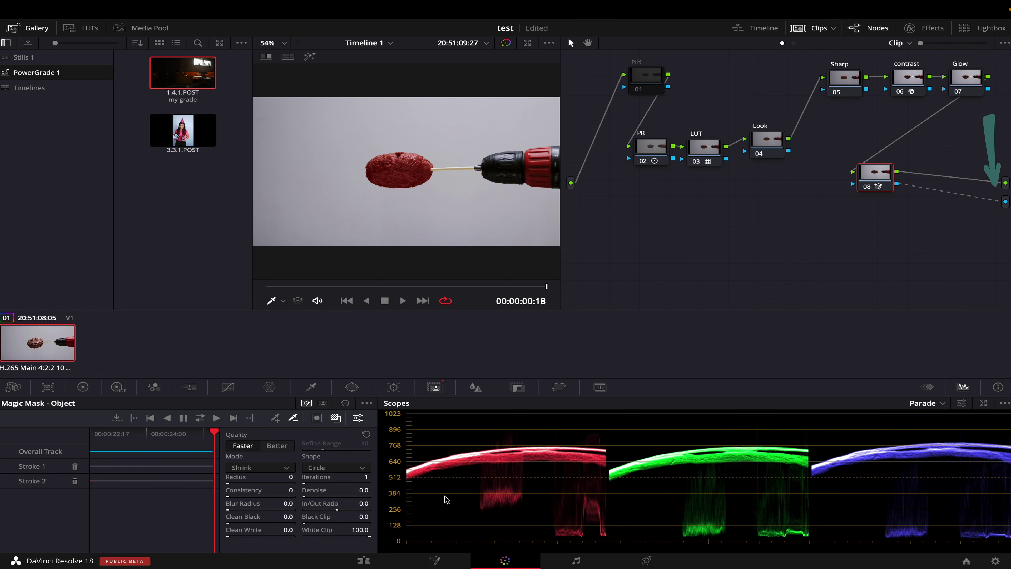
# - Preview the masked meatball on the Edit page, switching between the Timeline 1 and meat ball tabs
pyautogui.click(364, 561)
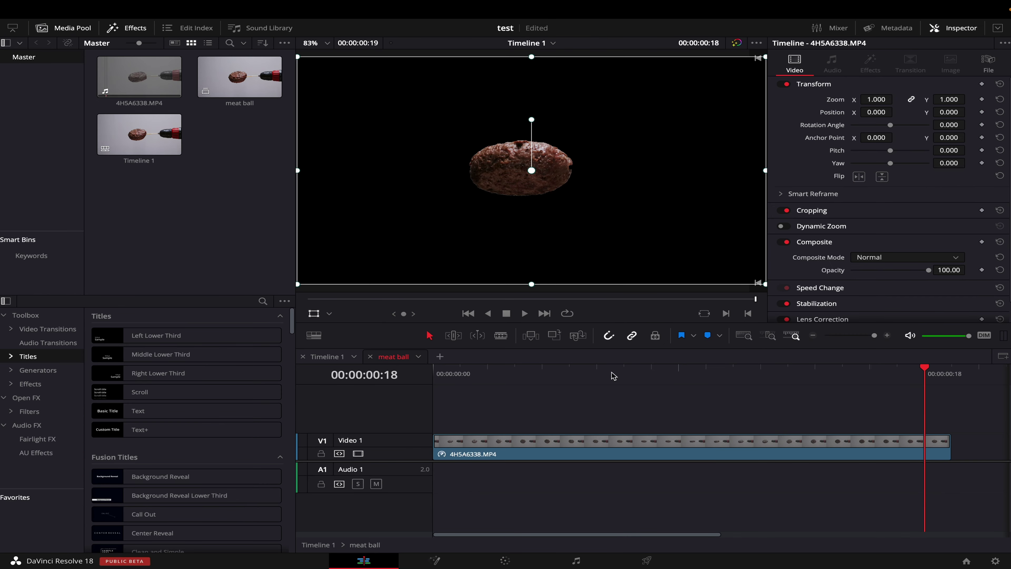
pyautogui.moveTo(614, 376); pyautogui.dragTo(579, 400)
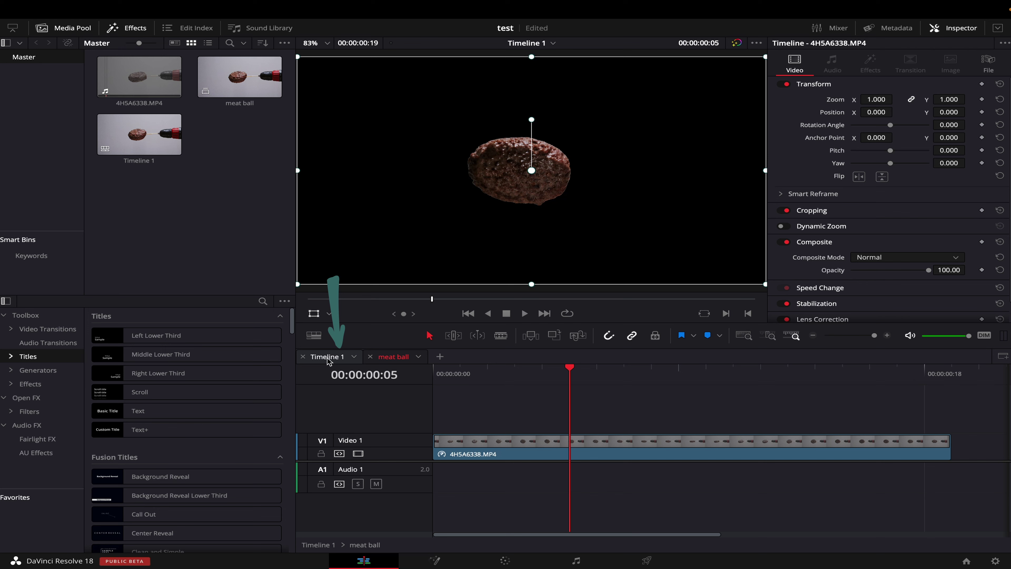
pyautogui.click(328, 356)
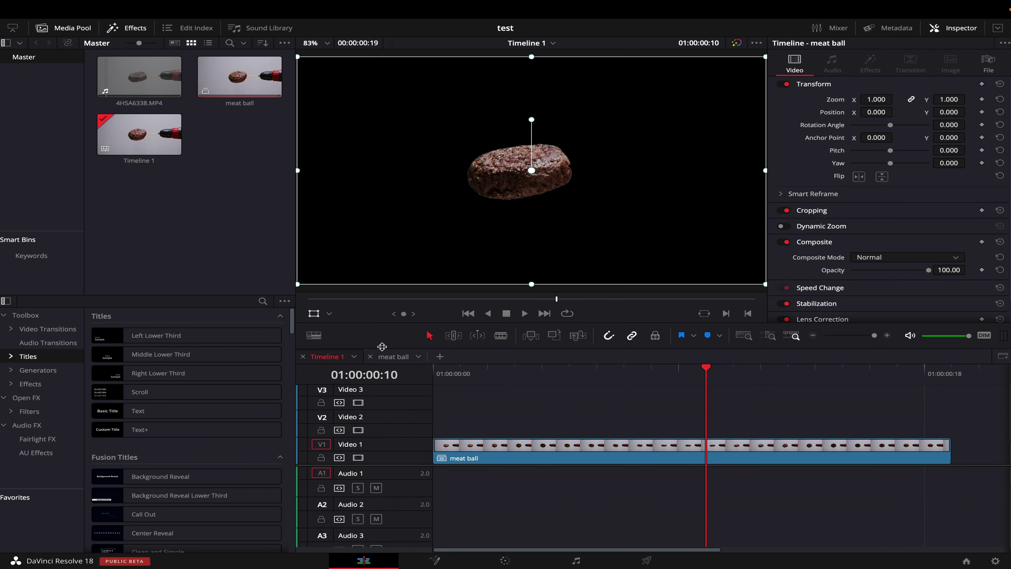
pyautogui.click(388, 356)
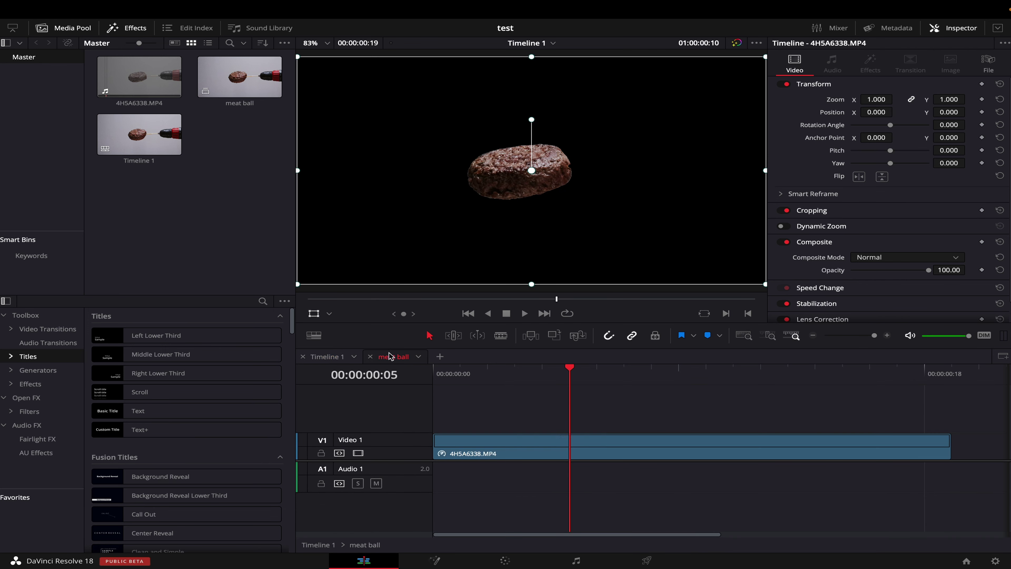
# - On Timeline 1, scale the meat ball clip to 0.457 and drag it right of centre
pyautogui.click(329, 358)
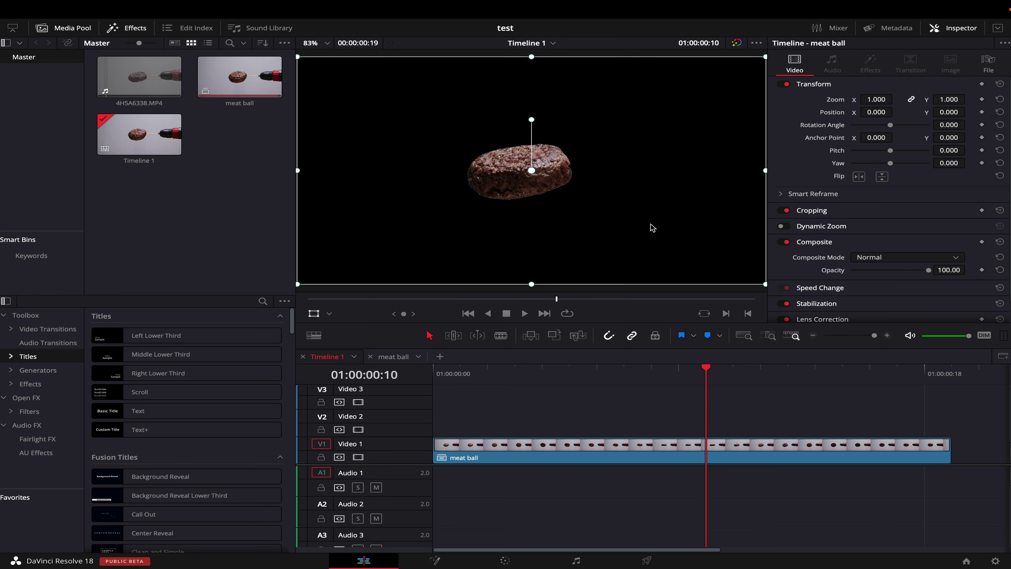
pyautogui.moveTo(766, 284); pyautogui.dragTo(643, 226)
pyautogui.moveTo(583, 230); pyautogui.dragTo(639, 183)
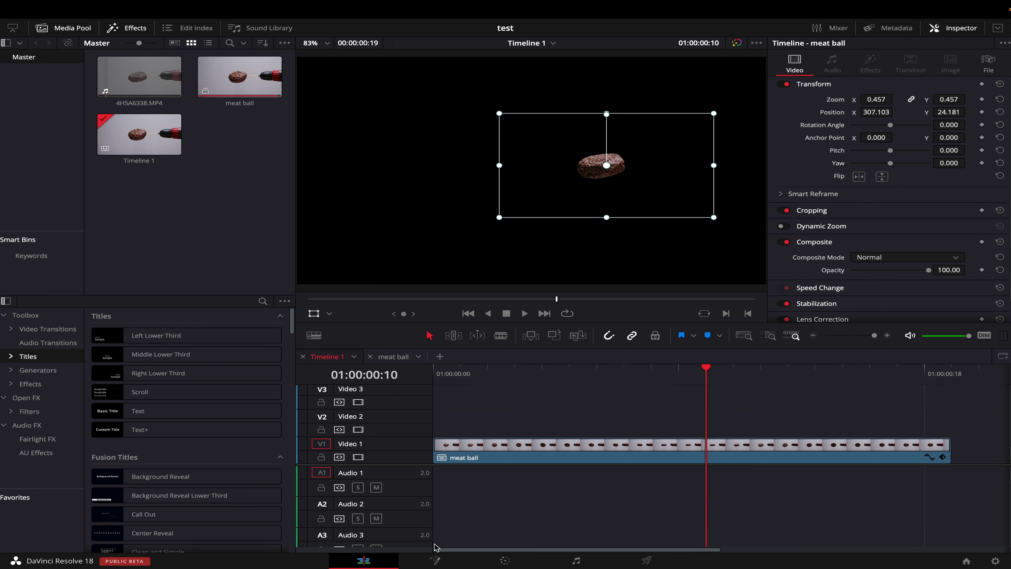
# - In Fusion at frame 5, add a Transform node centred at 0.46, 0.457
pyautogui.click(435, 560)
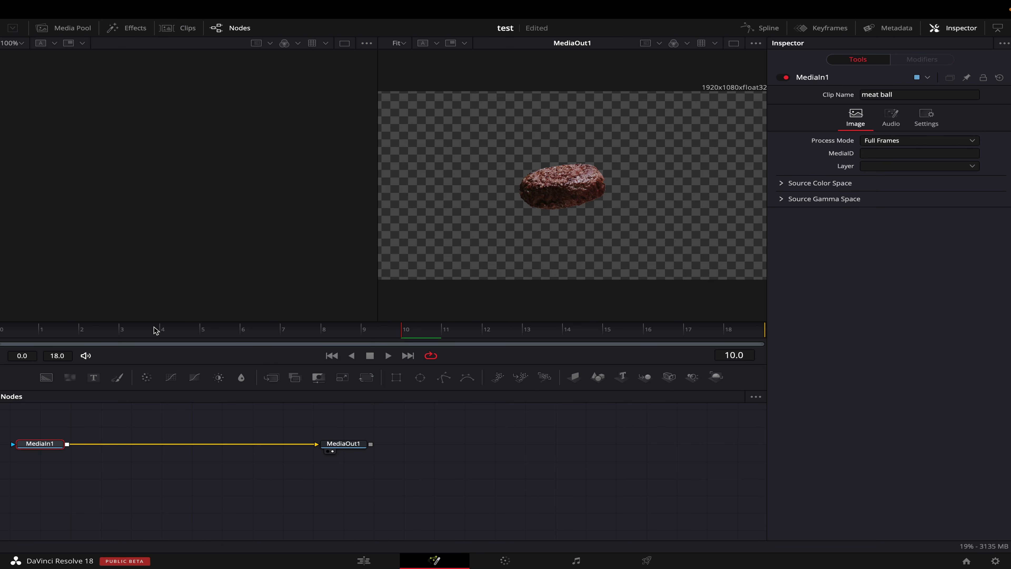
pyautogui.moveTo(156, 330); pyautogui.dragTo(222, 335)
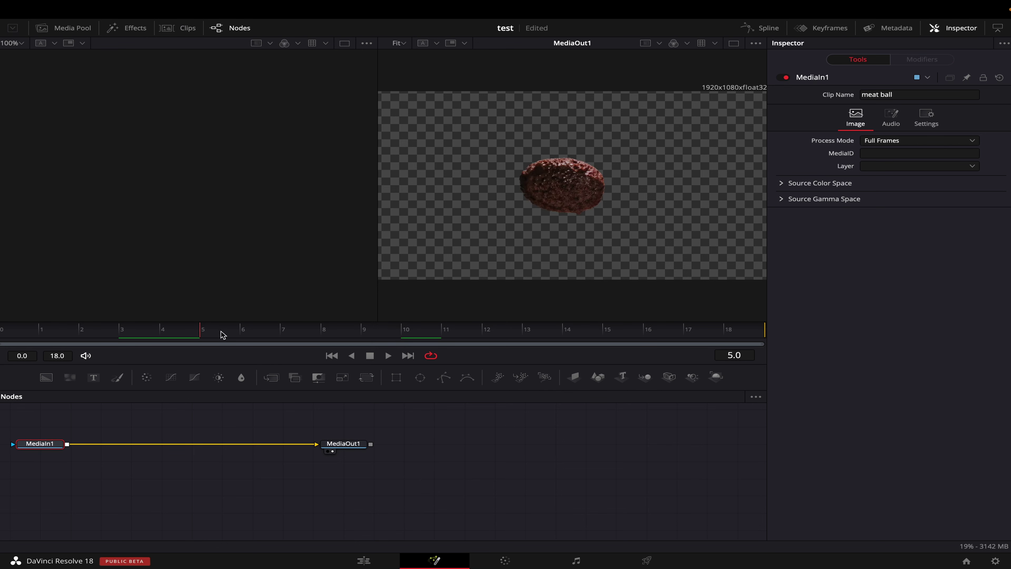
pyautogui.click(367, 377)
pyautogui.moveTo(891, 133); pyautogui.dragTo(882, 133)
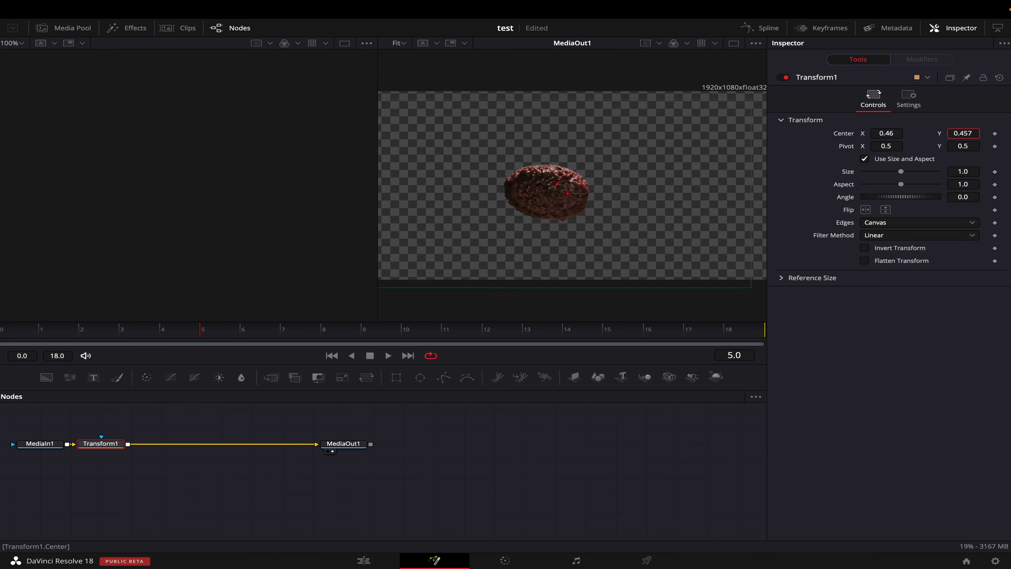